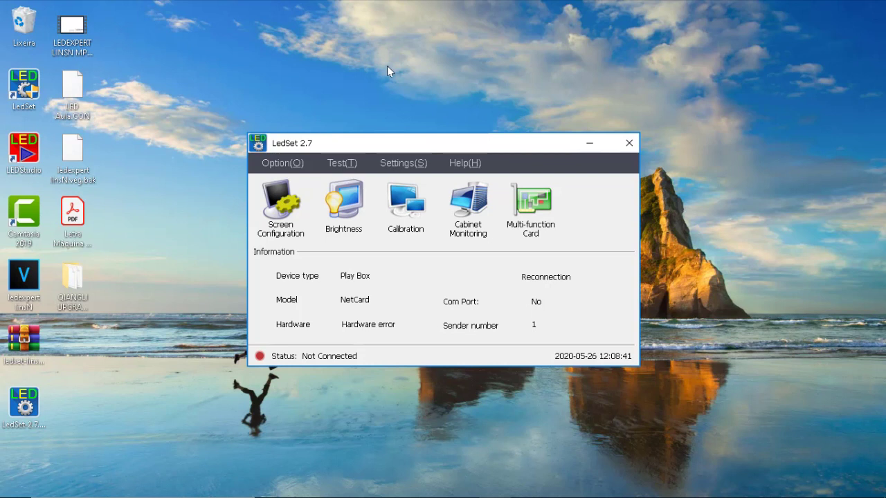
# Open screen management, view the Sendcard and Netcard options, and choose Playbox as the send device.
pyautogui.click(282, 164)
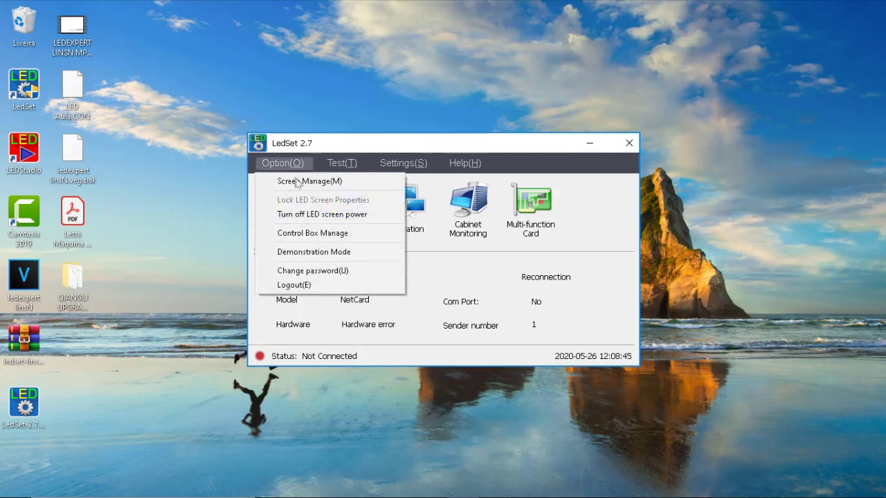
pyautogui.click(301, 182)
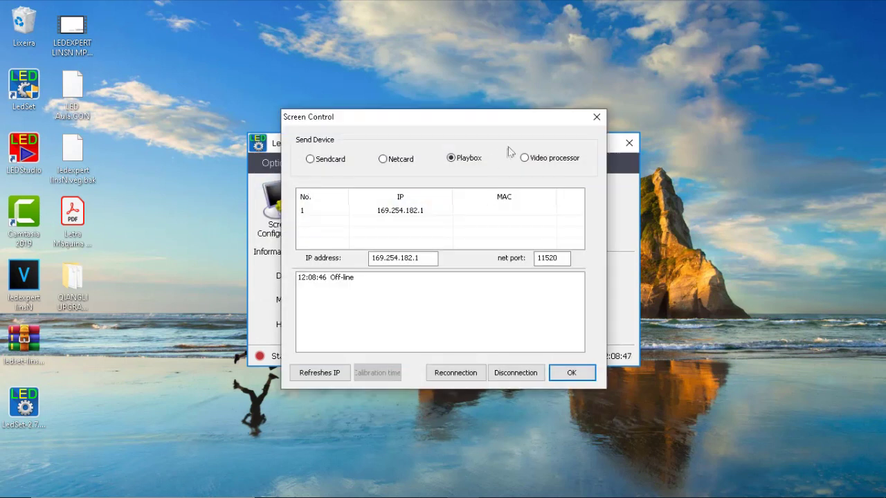
pyautogui.click(310, 159)
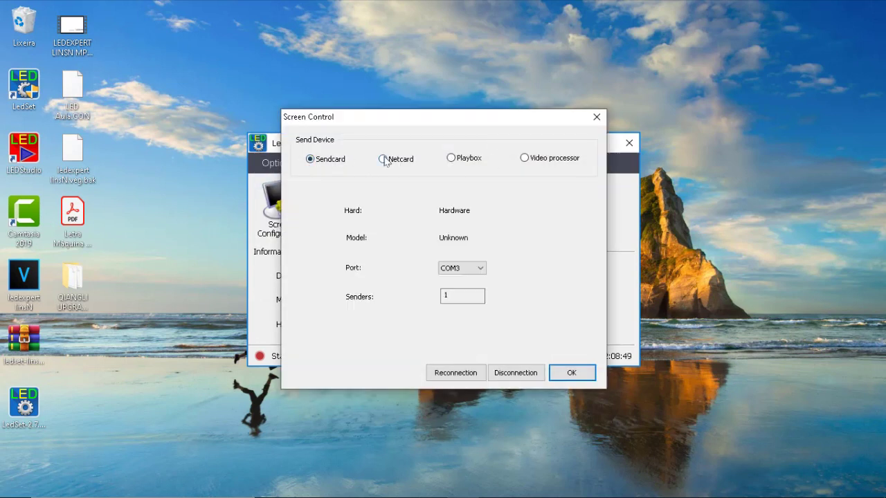
pyautogui.click(382, 159)
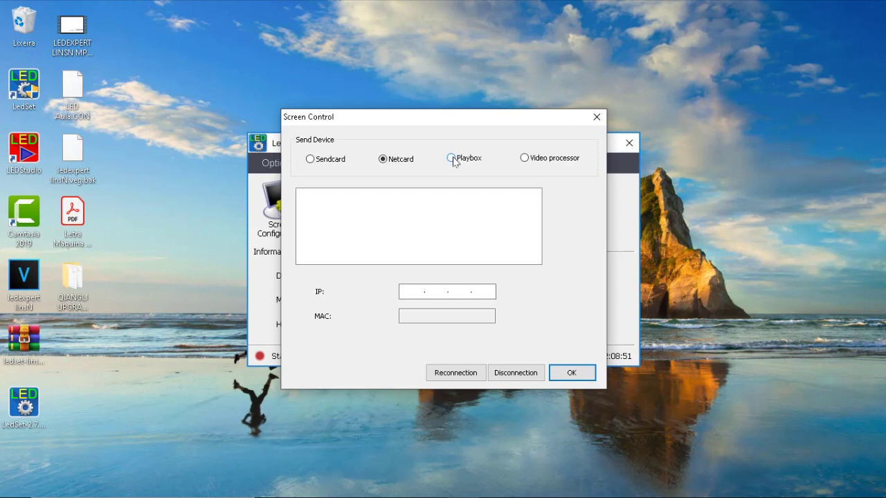
pyautogui.click(452, 159)
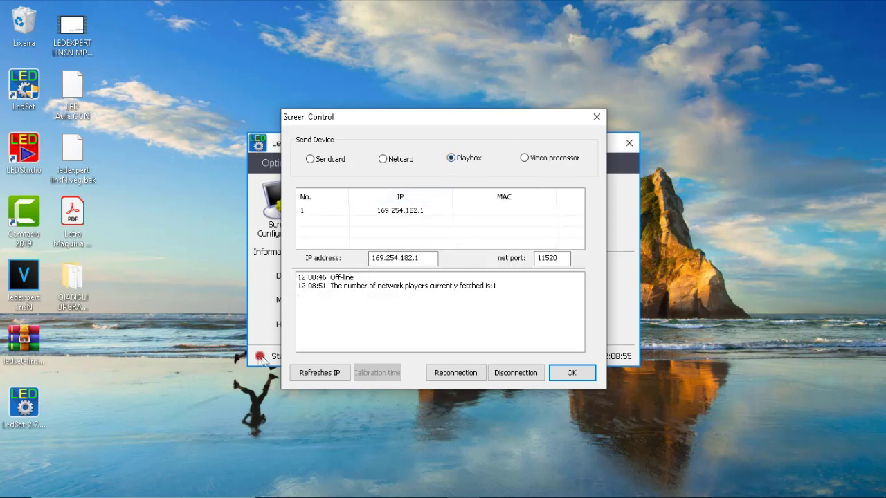
# Reconnect to the playbox at 169.254.182.1, refresh the IP list and close the screen control dialog.
pyautogui.moveTo(396, 117); pyautogui.dragTo(466, 85)
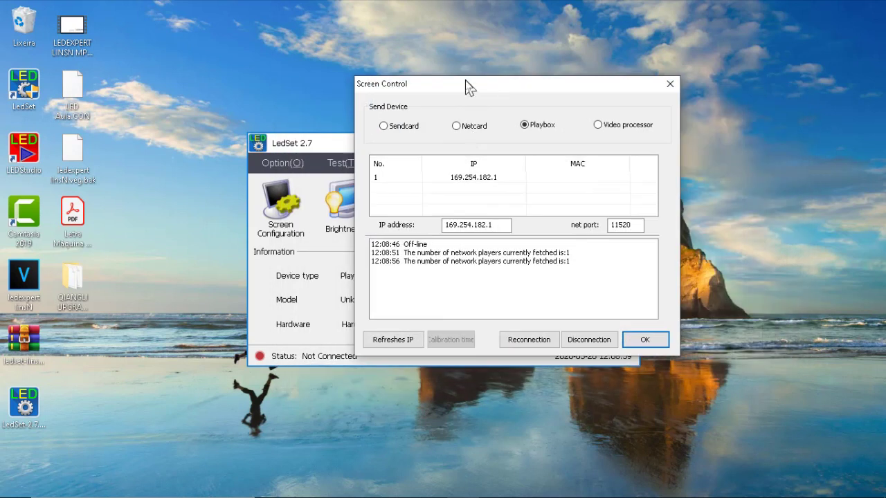
pyautogui.click(473, 178)
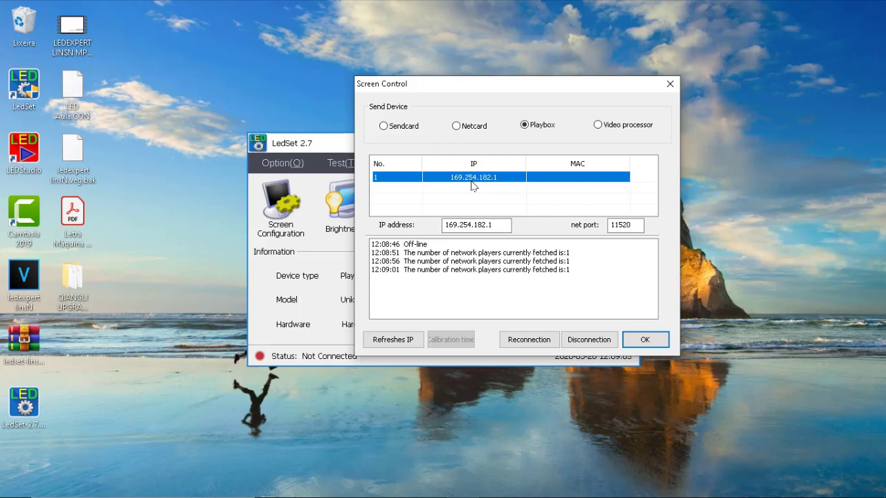
pyautogui.click(542, 342)
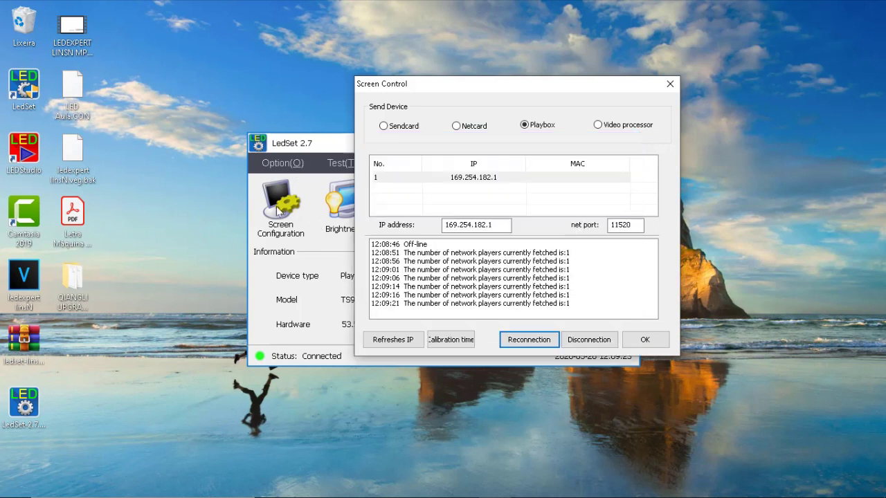
pyautogui.click(406, 342)
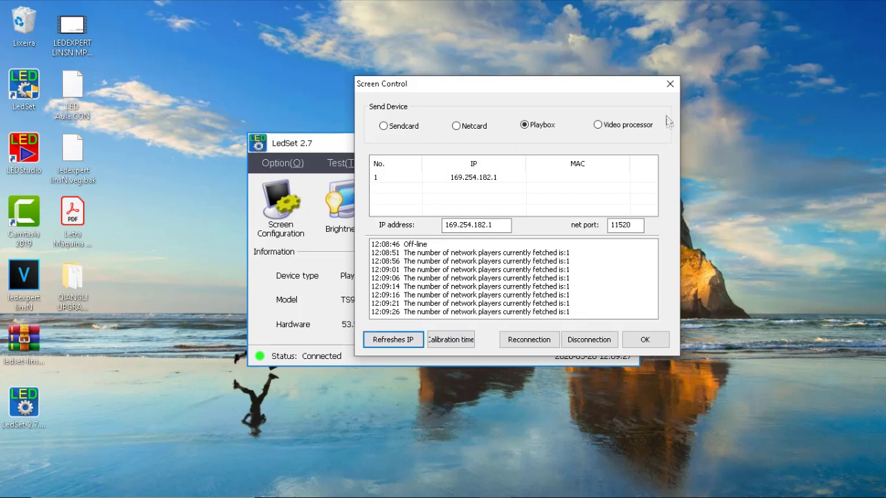
pyautogui.click(671, 84)
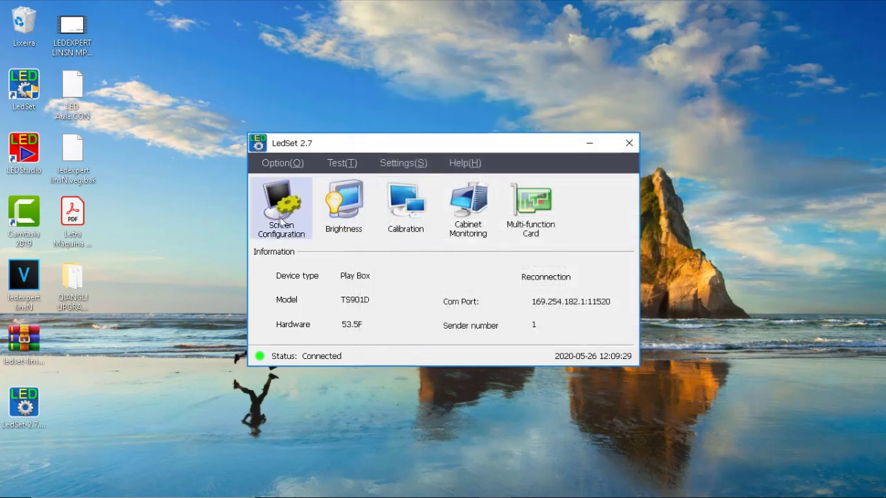
# Open the screen configuration, review its Sender, Receiver and Display Connection pages, and close it.
pyautogui.click(281, 221)
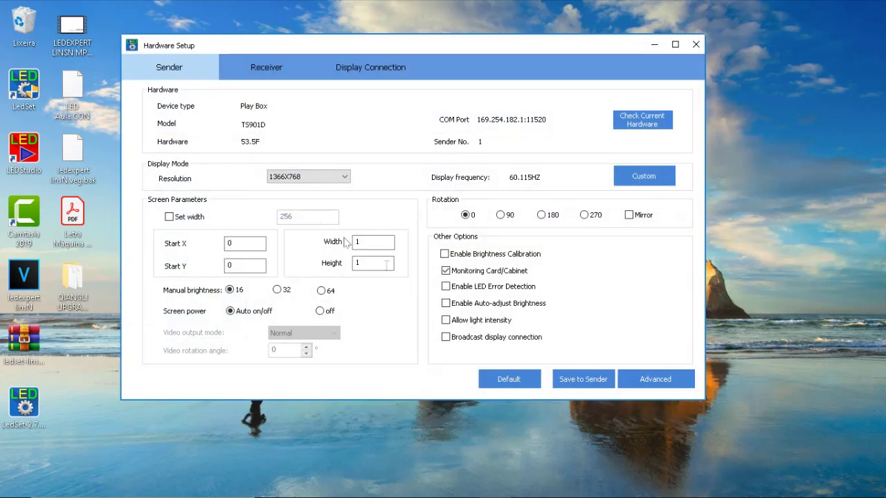
pyautogui.click(265, 67)
pyautogui.click(371, 67)
pyautogui.click(173, 68)
pyautogui.click(266, 67)
pyautogui.click(373, 69)
pyautogui.click(198, 69)
pyautogui.click(694, 45)
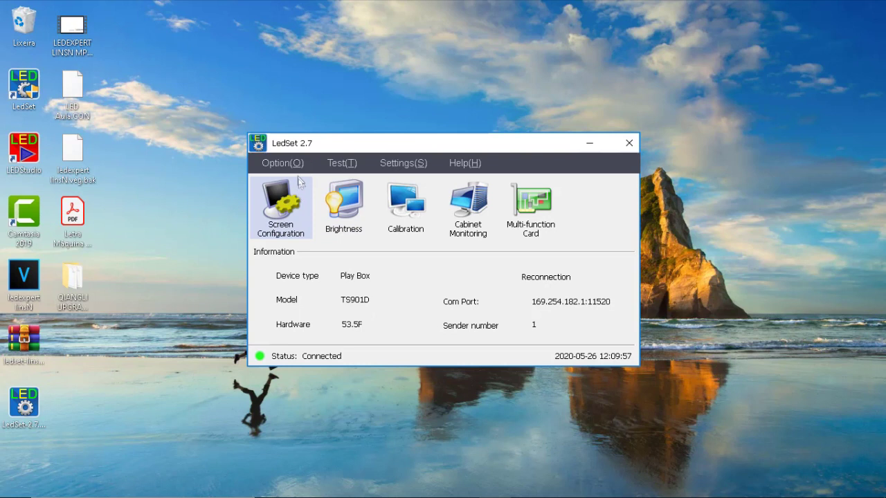
# Reopen screen management, select the 169.254.182.1 player in the Playbox list and close the dialog without reconnecting.
pyautogui.click(282, 163)
pyautogui.click(300, 182)
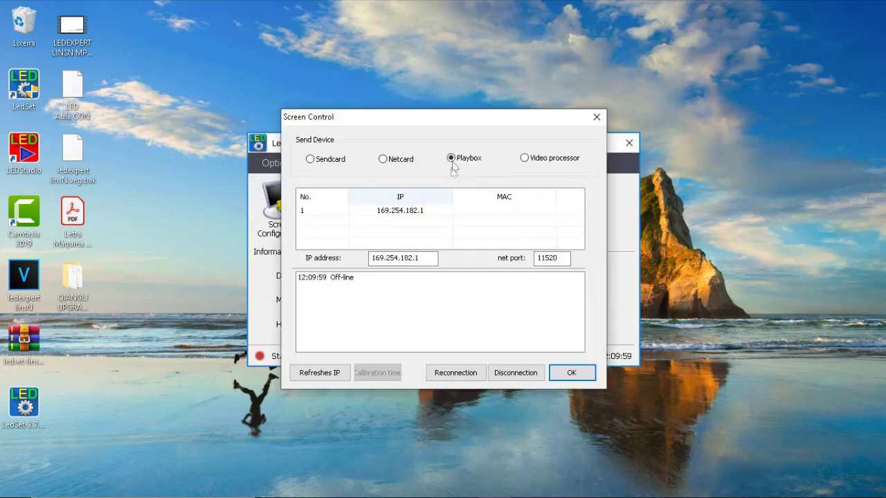
pyautogui.click(405, 213)
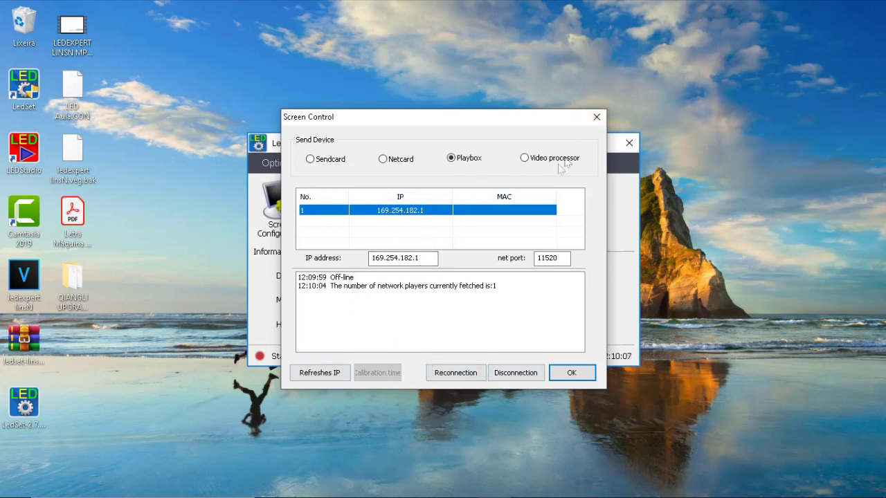
pyautogui.click(596, 117)
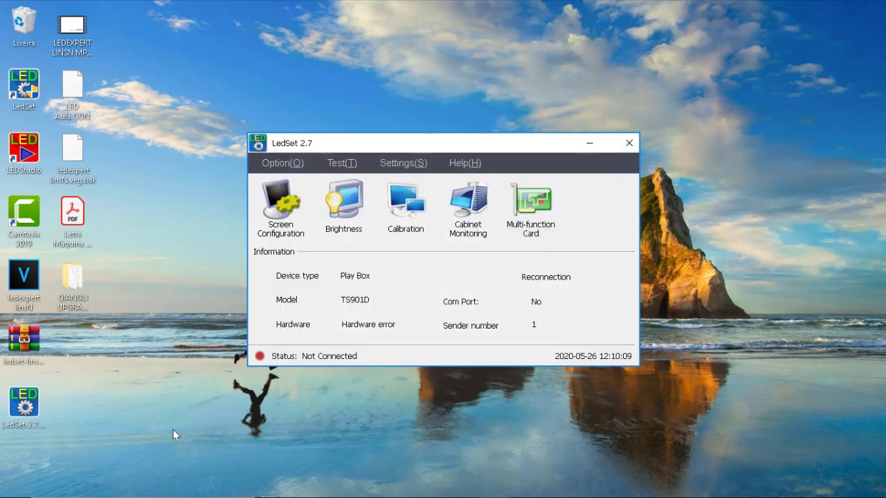
# Switch to the Windows network settings and open the adapter options for Ethernet.
pyautogui.moveTo(9, 490)
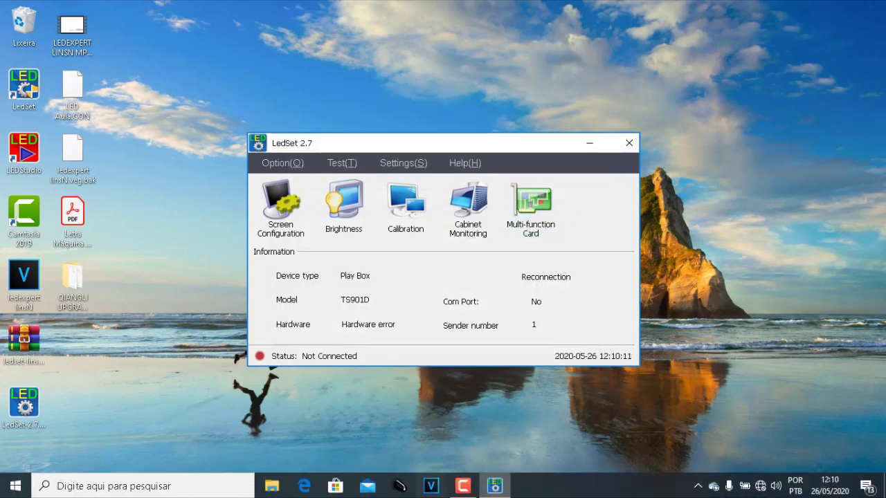
pyautogui.click(760, 486)
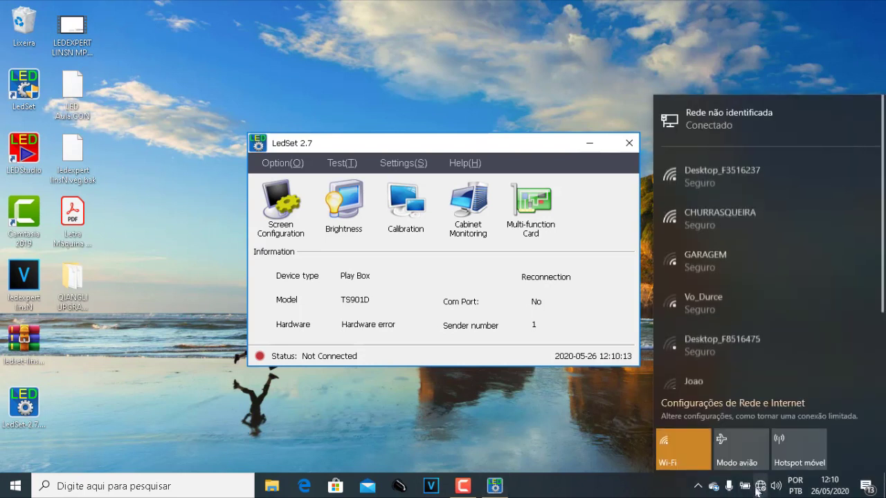
pyautogui.click(689, 451)
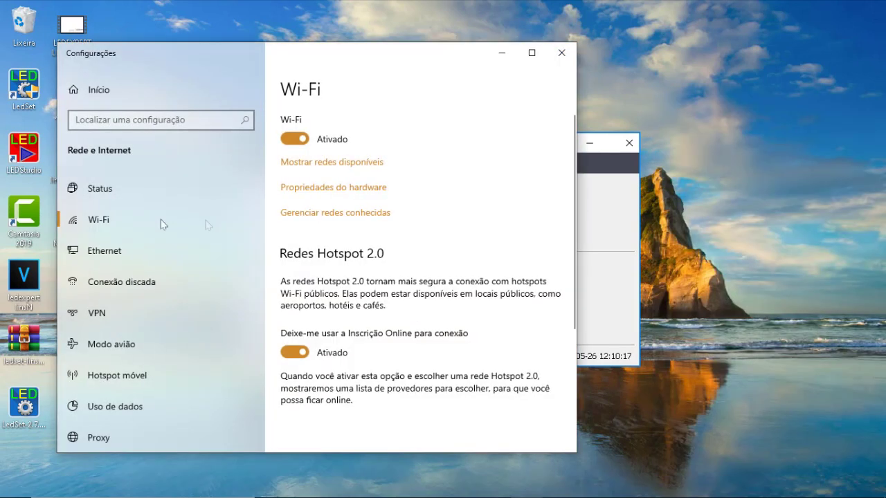
pyautogui.click(129, 249)
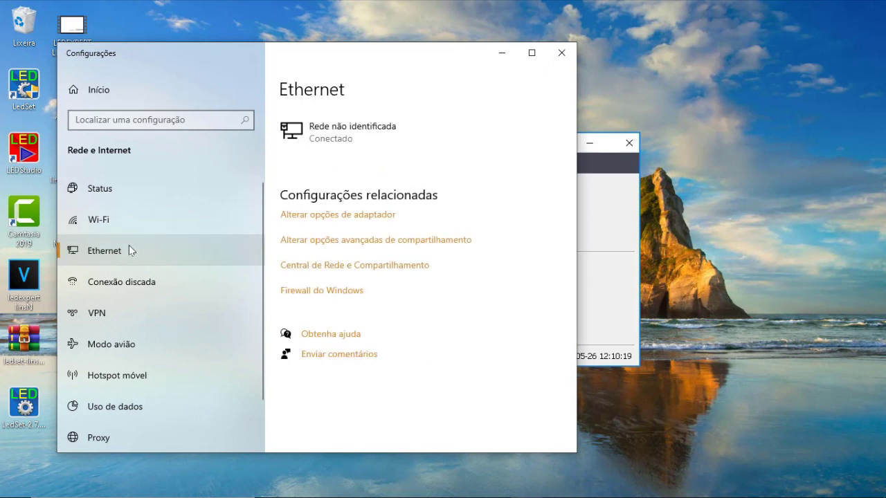
pyautogui.click(359, 216)
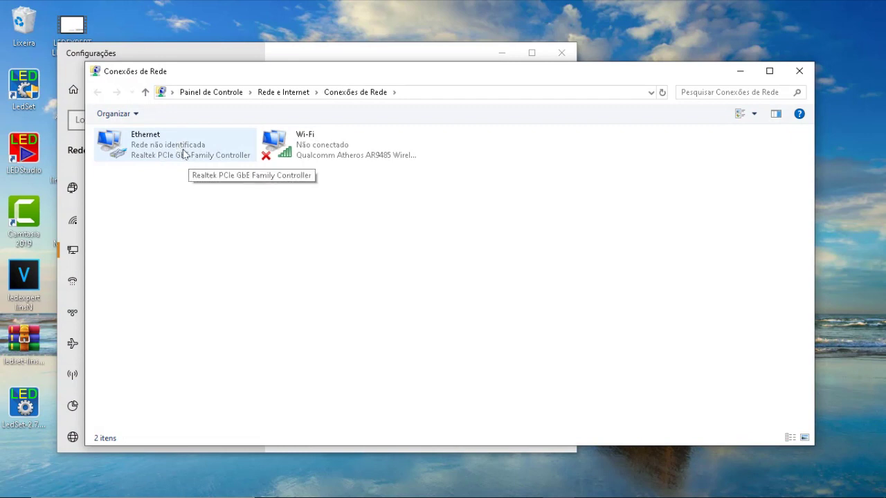
# Open the TCP/IPv4 protocol properties of the Ethernet connection.
pyautogui.rightClick(183, 153)
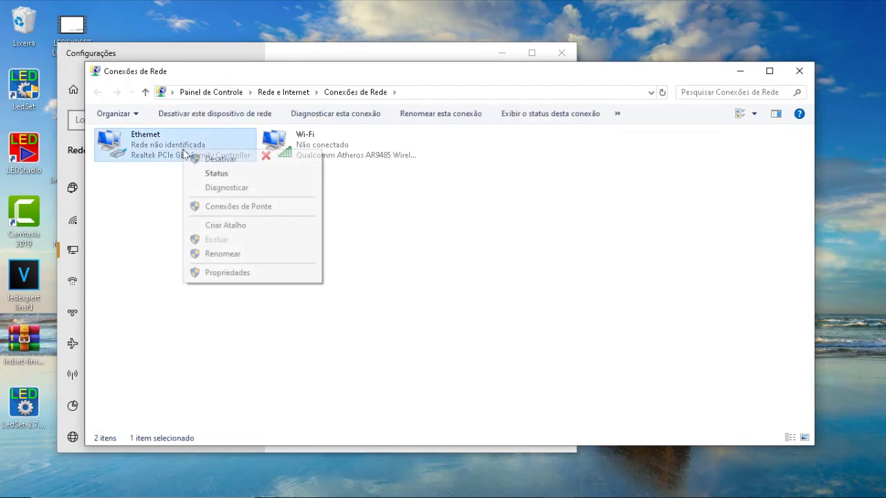
pyautogui.click(232, 273)
pyautogui.click(229, 261)
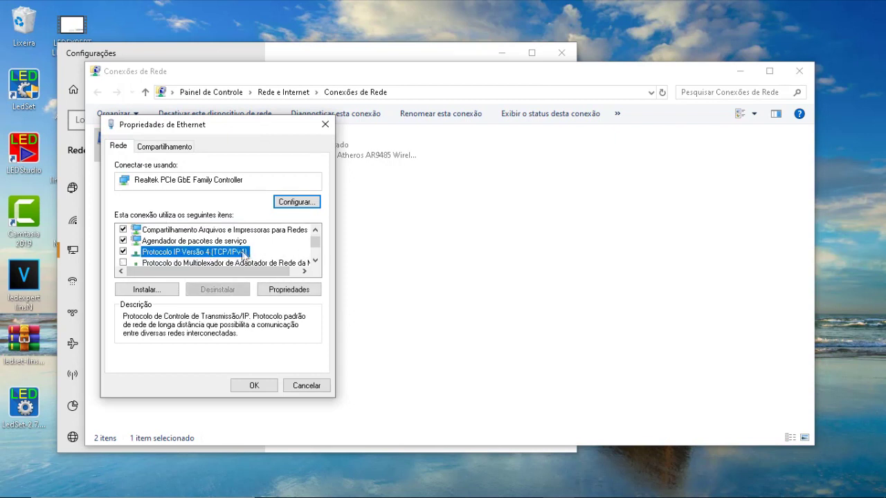
pyautogui.click(283, 289)
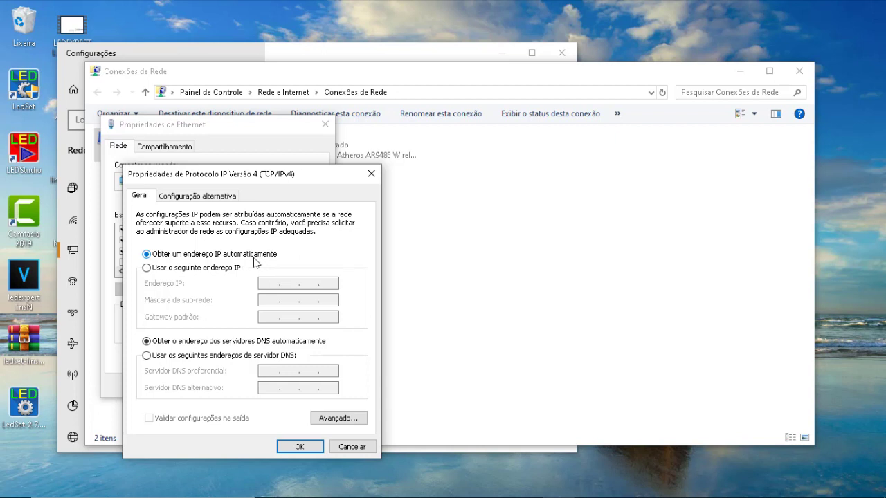
# Assign the Ethernet adapter the fixed IP address 192.168.0.69 with subnet mask 255.255.255.0 and confirm.
pyautogui.click(147, 269)
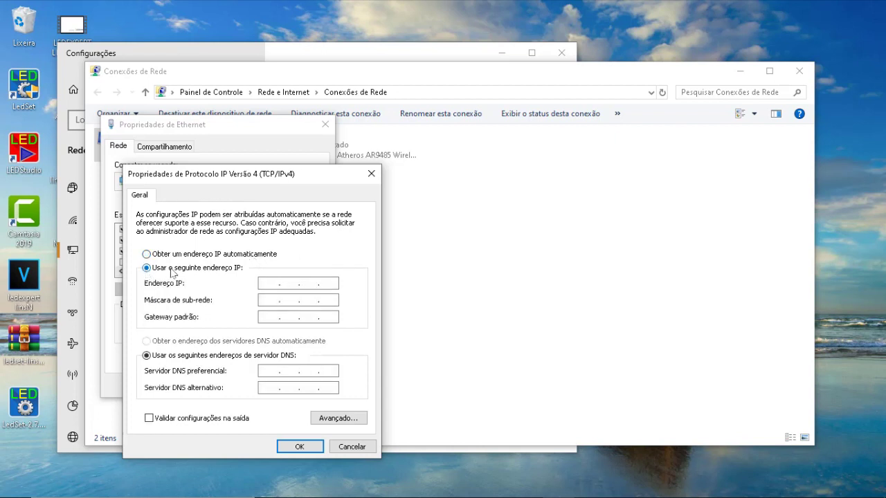
pyautogui.click(269, 283)
pyautogui.write('192 . 168 . 0 .')
pyautogui.click(301, 447)
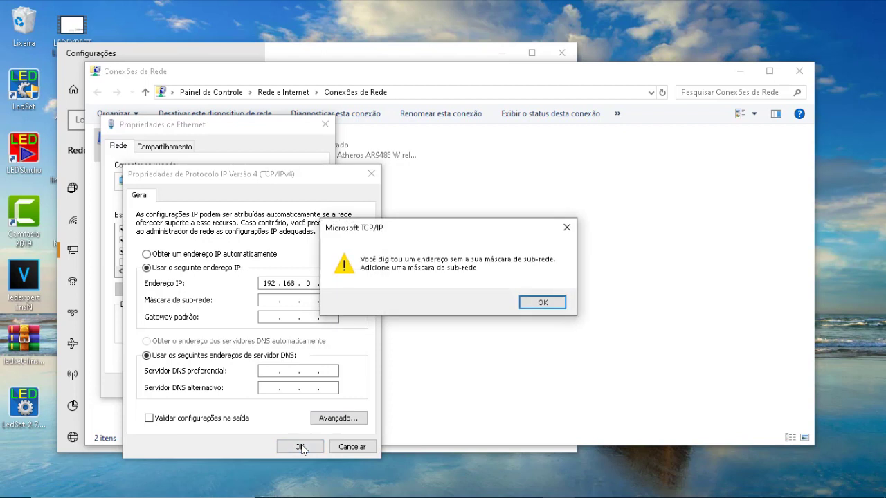
pyautogui.click(527, 302)
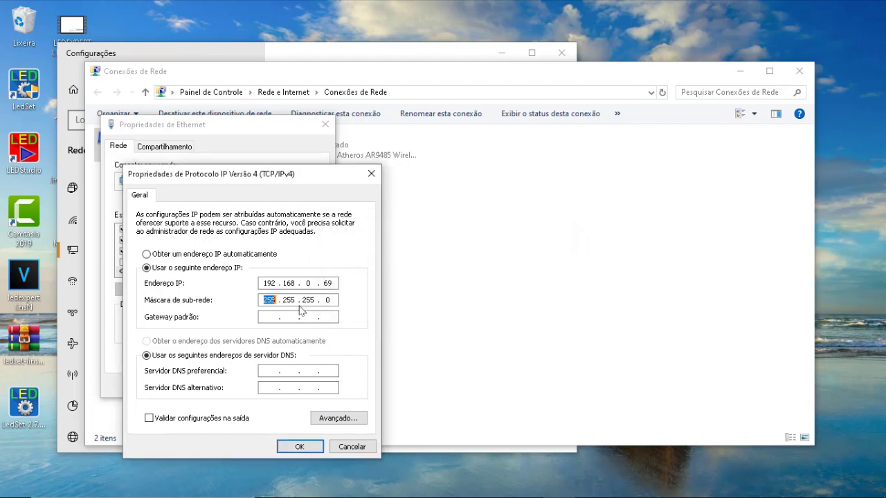
pyautogui.click(272, 299)
pyautogui.click(299, 447)
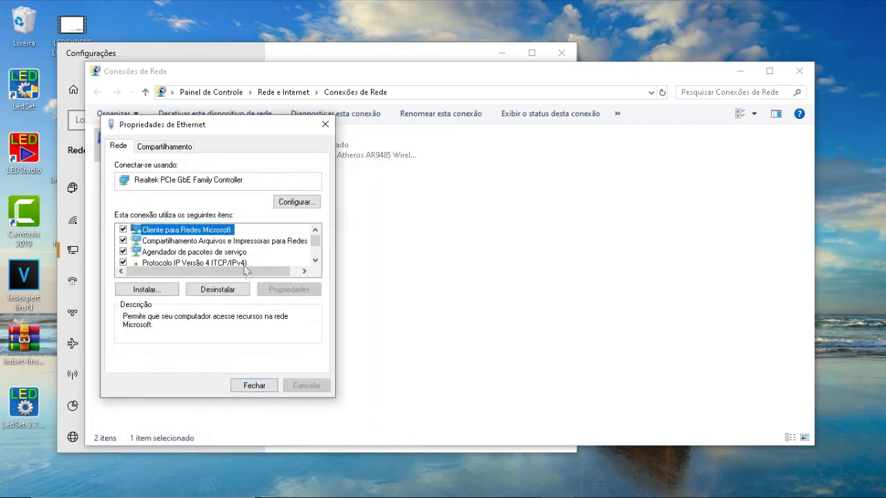
# Check the saved TCP/IPv4 address of the Ethernet connection and close all network settings windows.
pyautogui.click(238, 262)
pyautogui.click(281, 291)
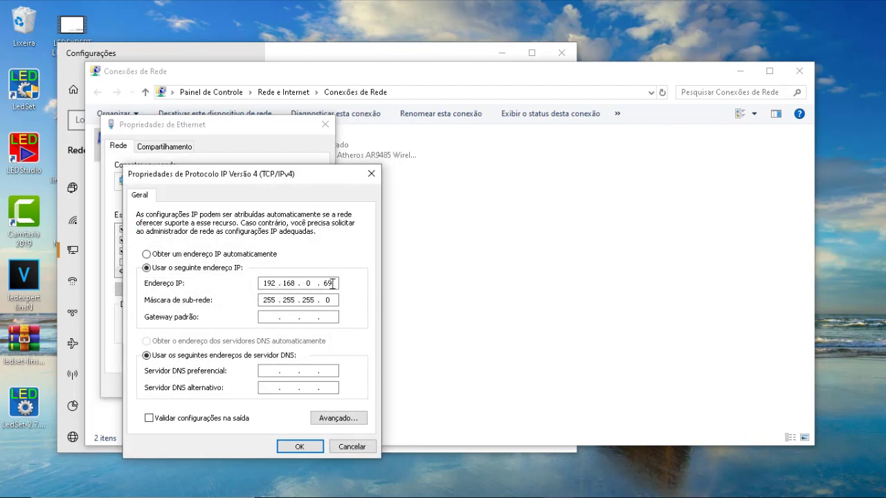
pyautogui.click(299, 446)
pyautogui.click(325, 124)
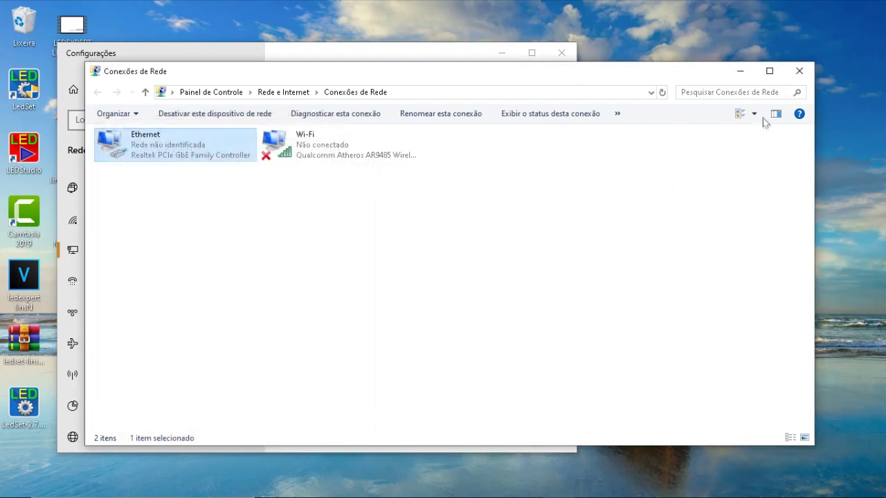
pyautogui.click(799, 71)
pyautogui.click(562, 53)
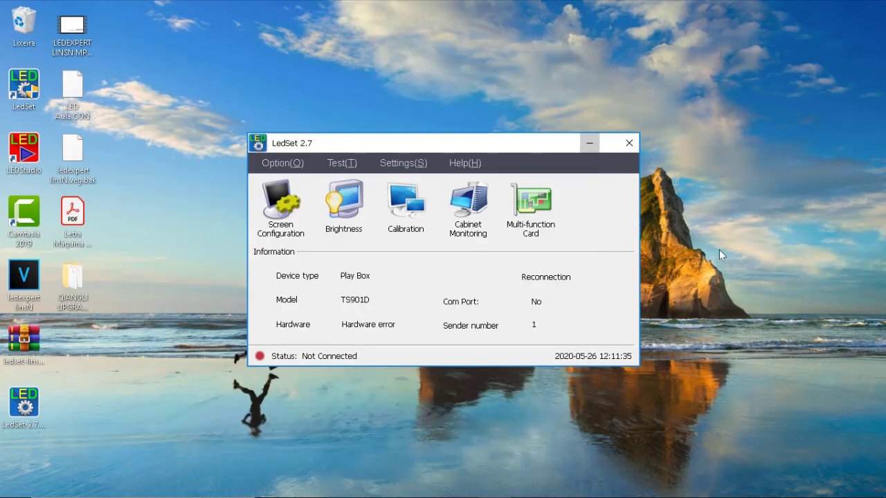
# Check the computer's local IP address in LedSet and close the readout.
pyautogui.click(465, 163)
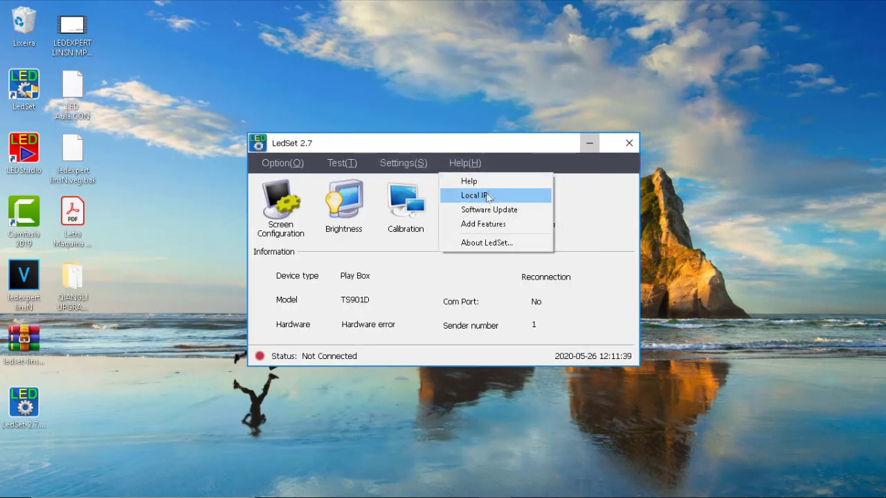
pyautogui.click(492, 197)
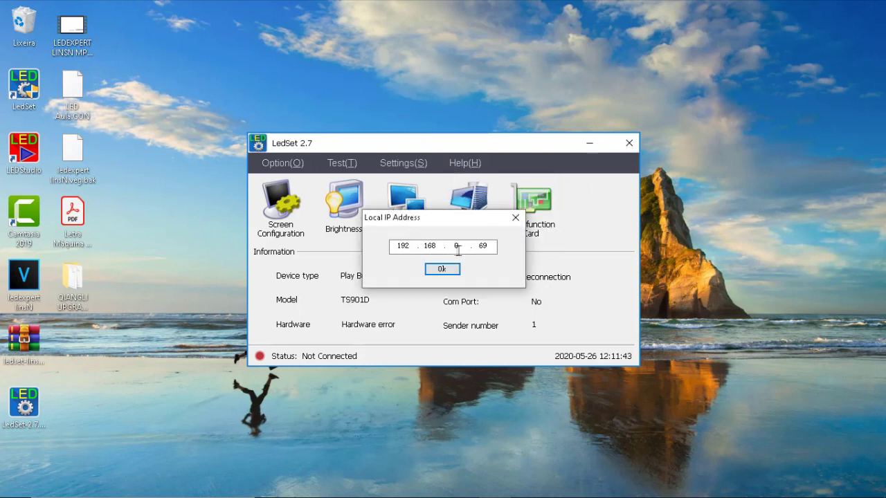
pyautogui.click(443, 270)
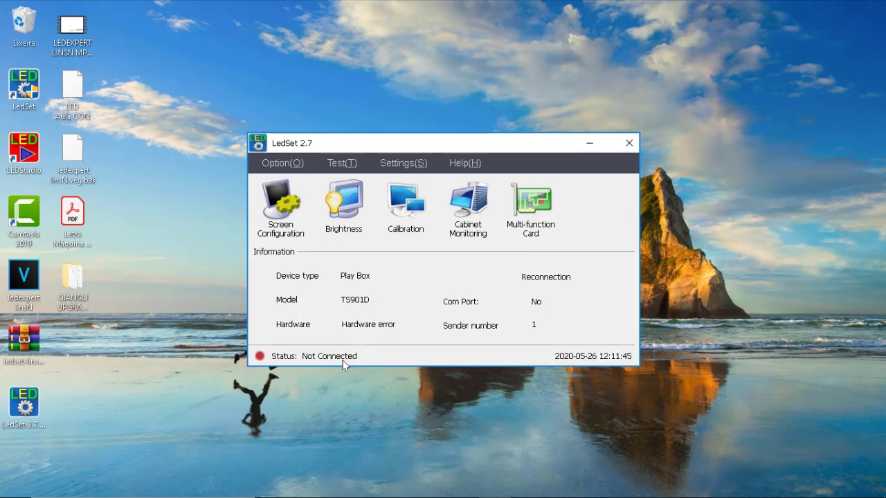
# Open the Screen Control settings and refresh the list of playbox IP addresses, selecting the listed playbox at 169.254.182.1.
pyautogui.click(285, 164)
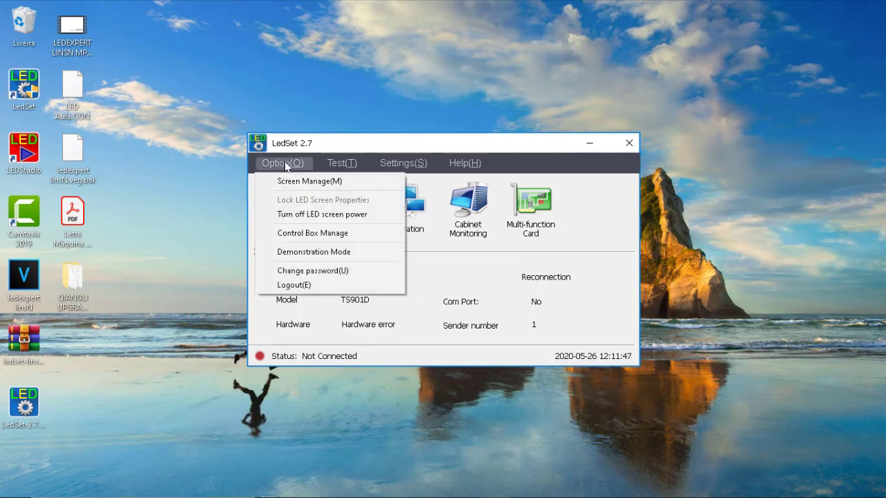
pyautogui.click(289, 180)
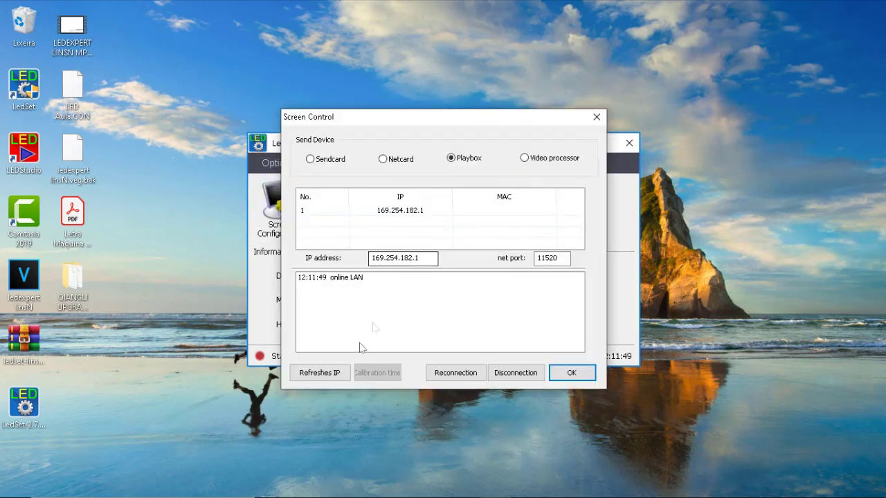
pyautogui.click(337, 372)
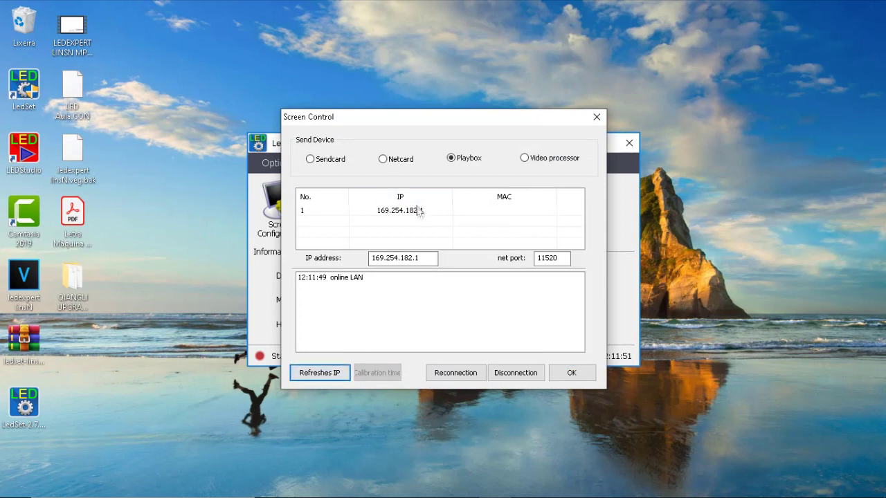
pyautogui.click(417, 216)
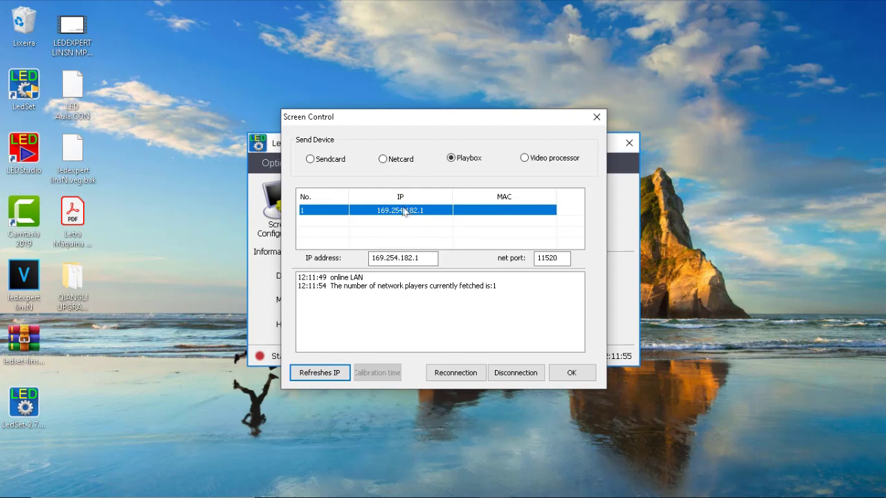
pyautogui.click(328, 376)
pyautogui.click(328, 378)
pyautogui.click(410, 211)
pyautogui.click(322, 378)
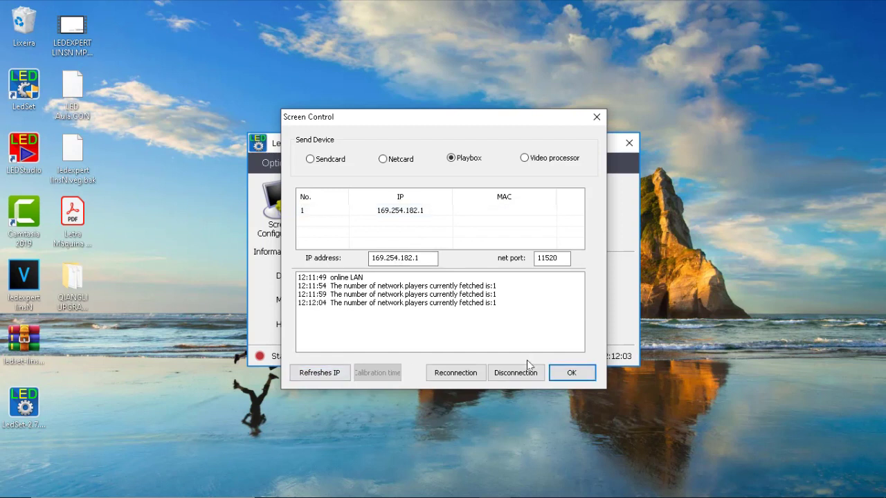
# Reconnect to the playbox at 169.254.182.1 and confirm the Screen Control settings.
pyautogui.click(459, 374)
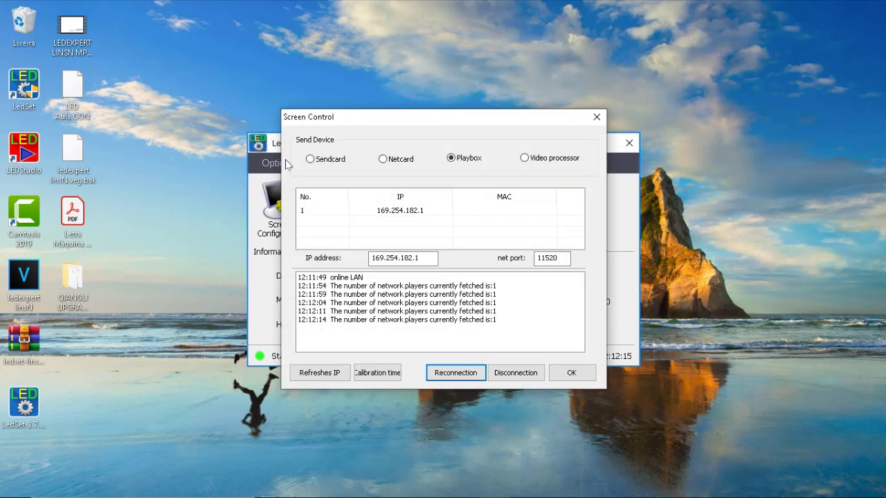
pyautogui.click(408, 215)
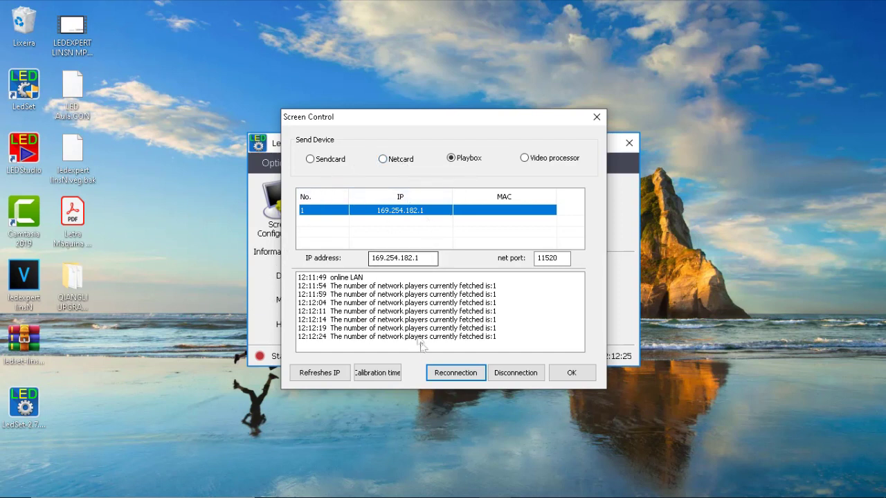
pyautogui.click(438, 376)
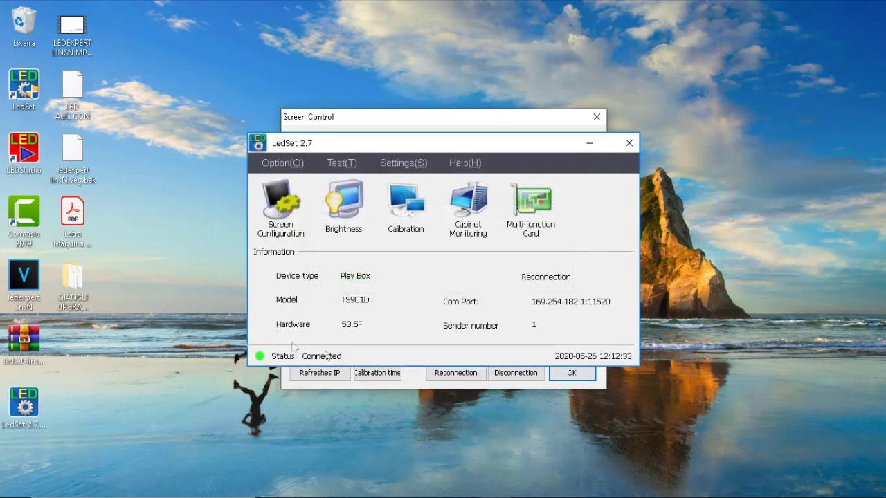
pyautogui.click(571, 373)
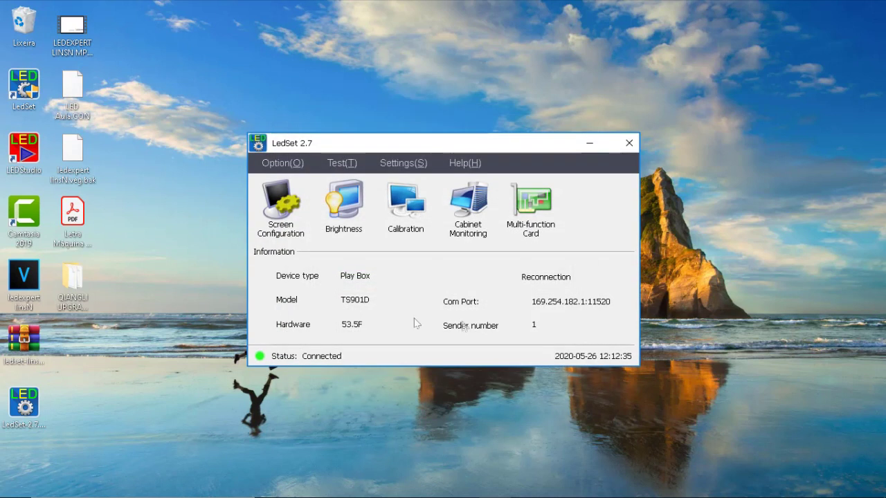